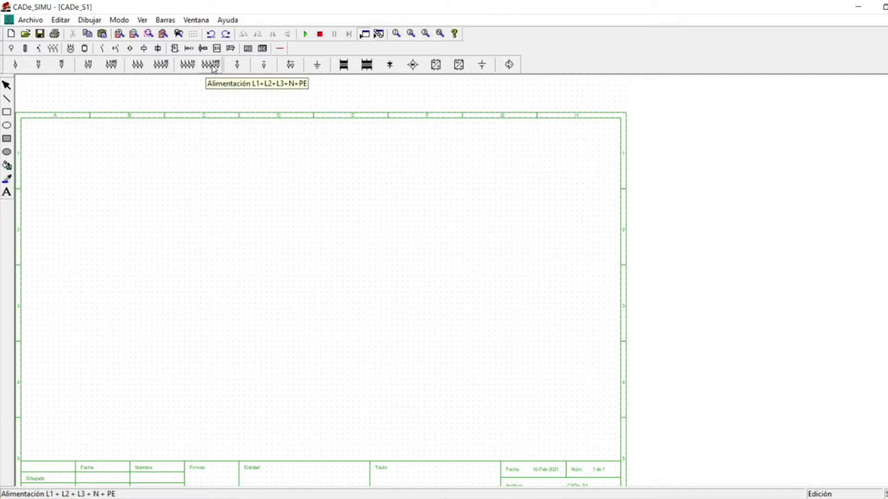
# Place an L1+L2+L3+N+PE power supply in the upper part of the sheet, around column E.
pyautogui.click(213, 67)
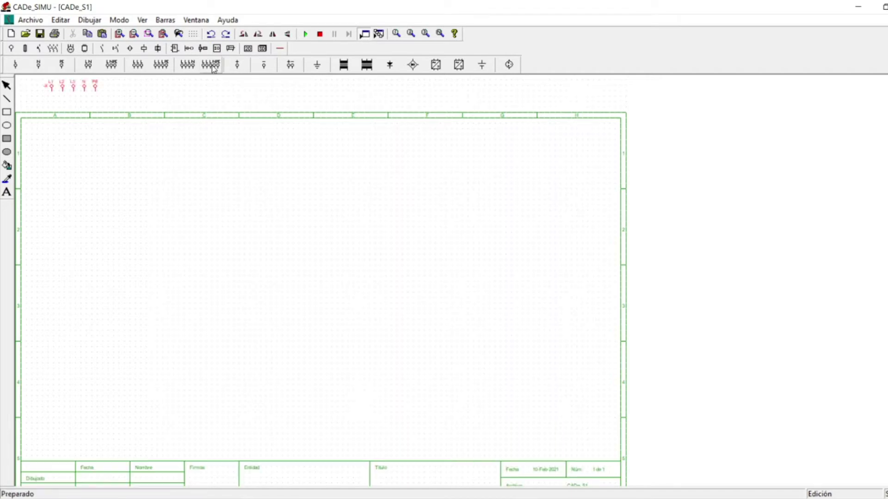
pyautogui.click(364, 182)
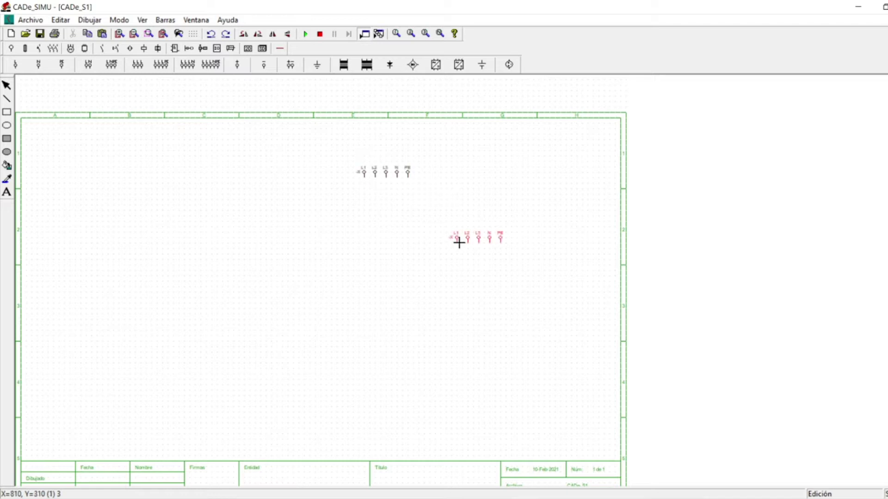
pyautogui.press('Escape')
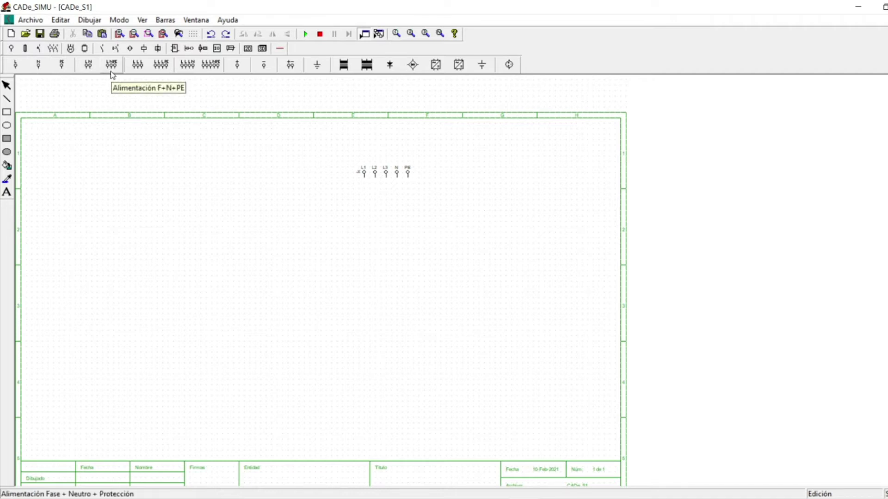
# Place a three-pole motor circuit breaker below the power supply, its poles aligned with L1, L2 and L3.
pyautogui.click(40, 50)
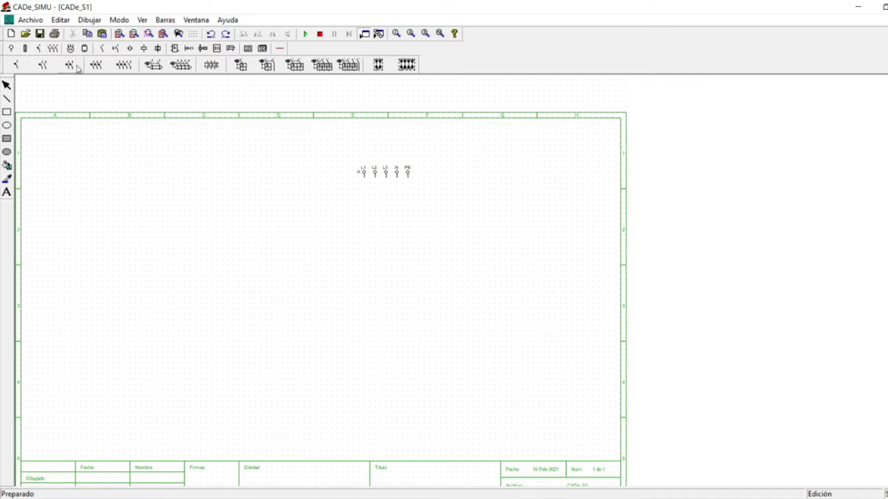
pyautogui.click(320, 67)
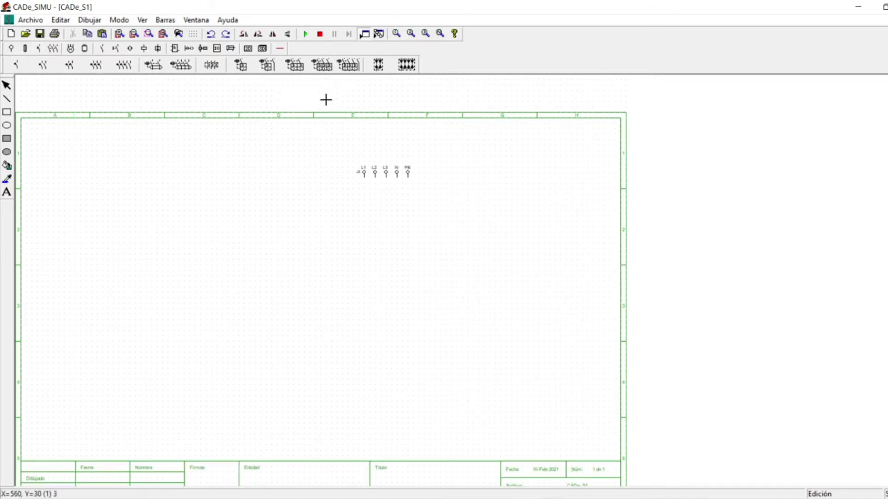
pyautogui.click(368, 194)
pyautogui.press('Escape')
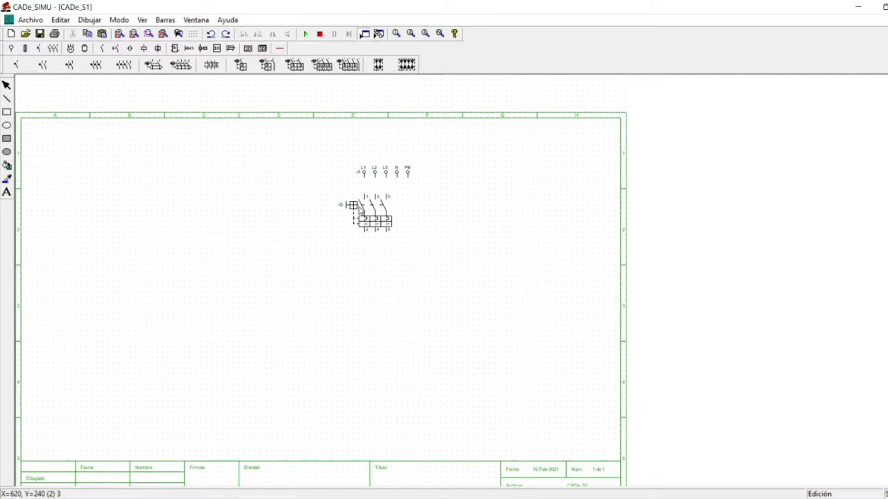
# Place a Contactor III below the circuit breaker, aligned with its three poles.
pyautogui.click(51, 50)
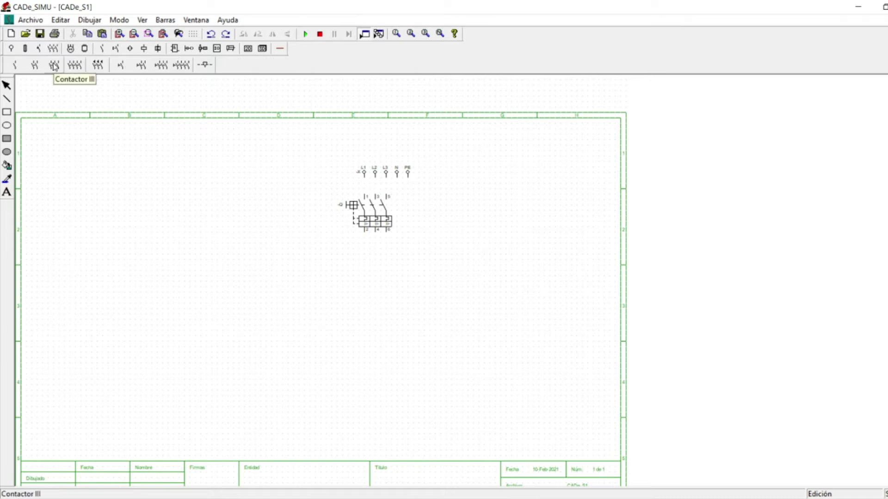
pyautogui.click(54, 66)
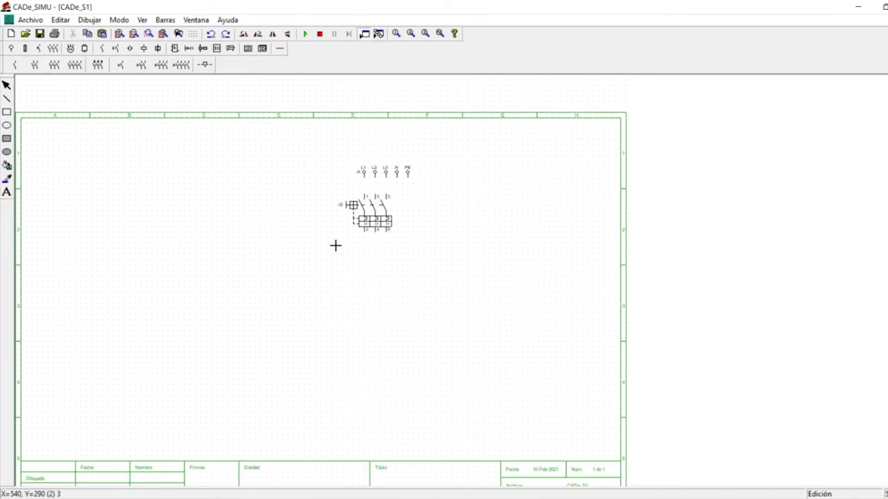
pyautogui.click(366, 259)
# Place a three-pole thermal overload relay directly below the contactor, aligned with its poles.
pyautogui.click(36, 49)
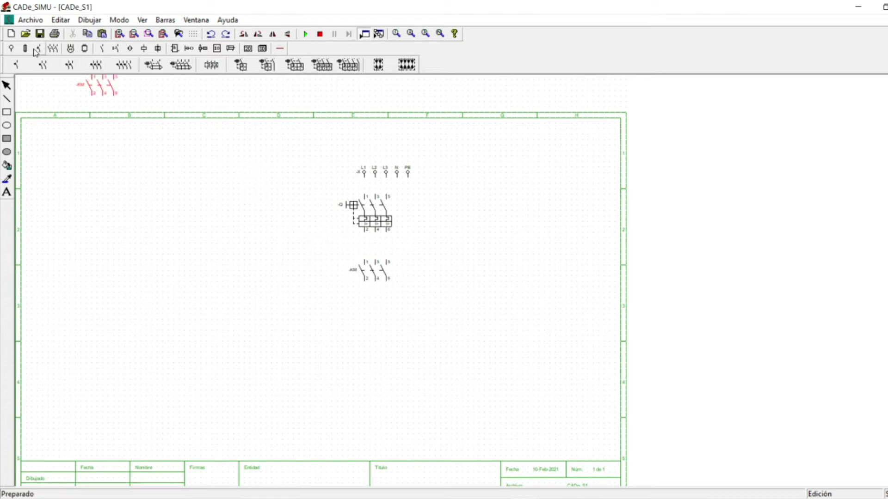
pyautogui.click(211, 65)
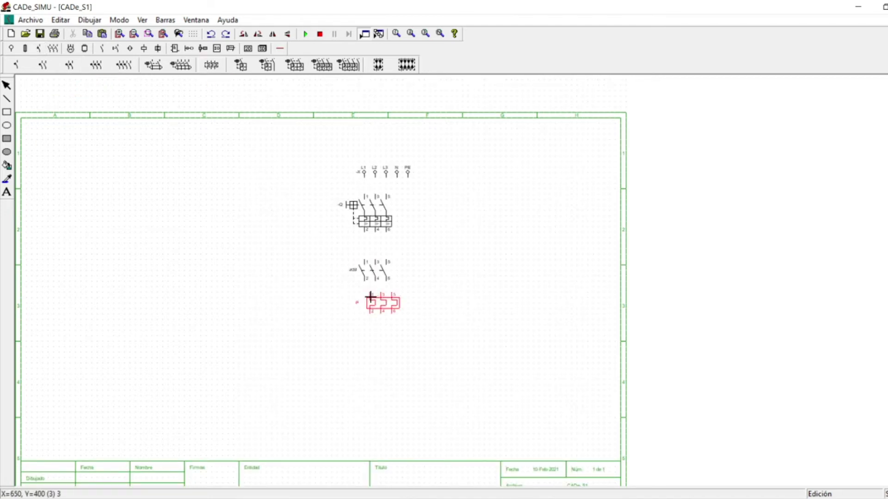
pyautogui.click(367, 301)
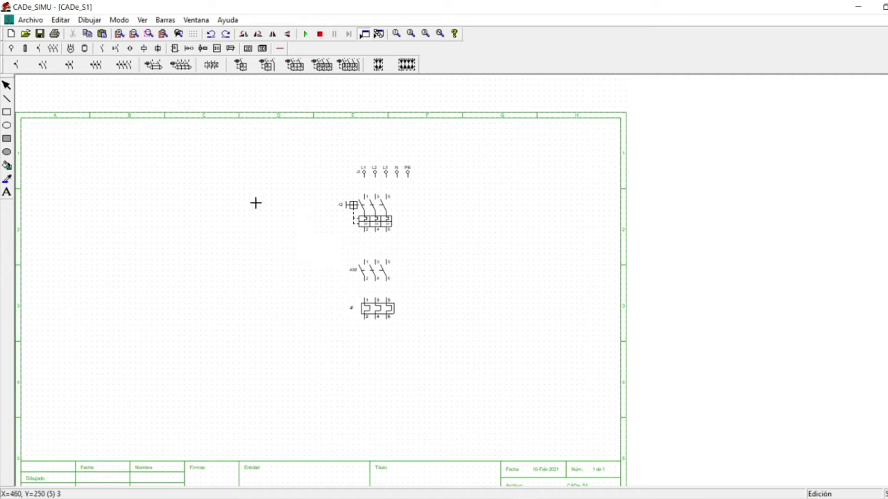
# Place a three-phase motor with a PE terminal below the thermal relay, aligned with its poles.
pyautogui.click(73, 48)
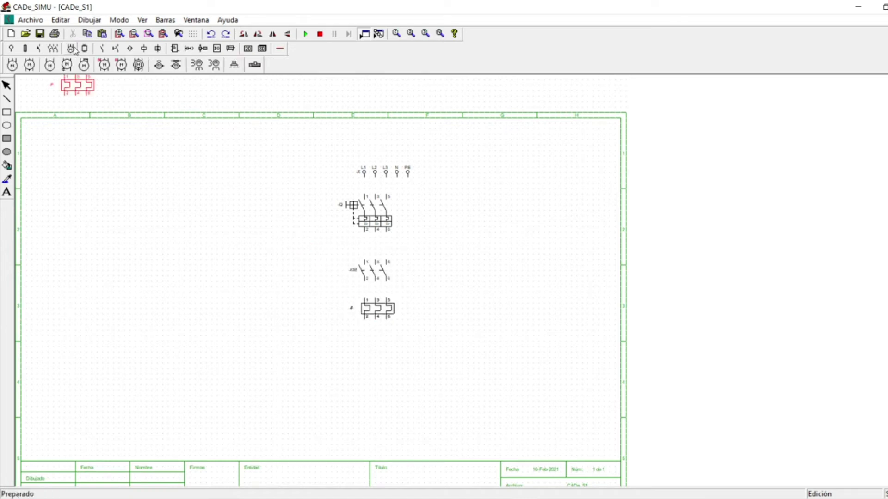
pyautogui.click(12, 66)
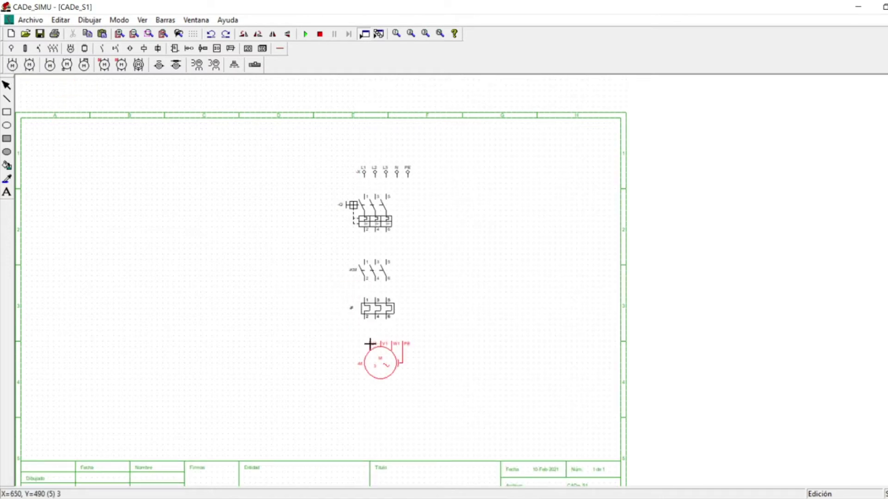
pyautogui.click(368, 343)
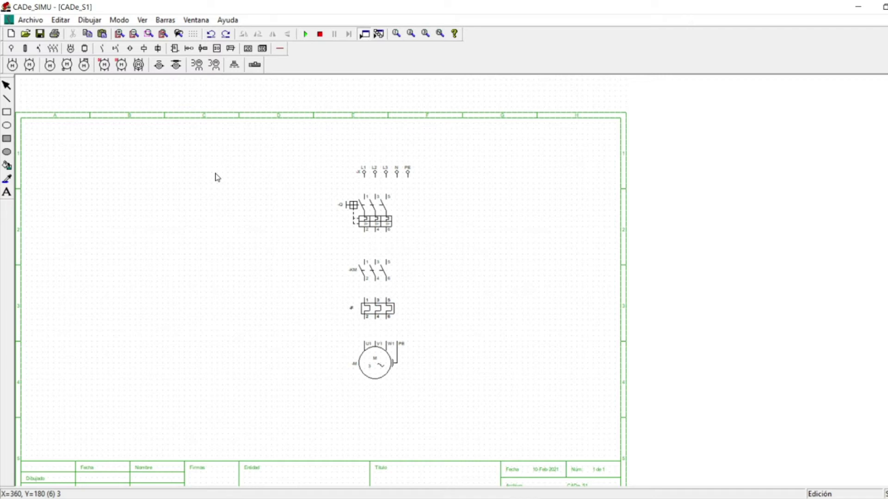
# Wire the three phases with three-conductor cable from the supply through the breaker, contactor and thermal relay to the motor.
pyautogui.click(280, 48)
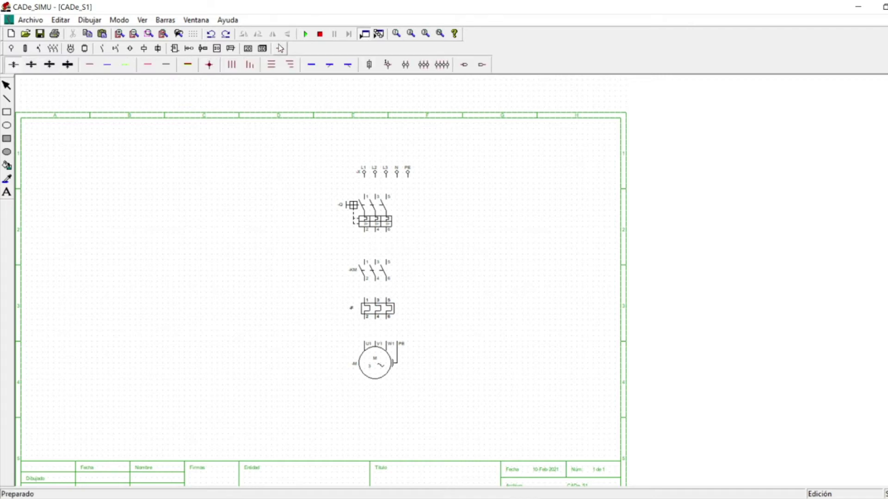
pyautogui.click(232, 69)
pyautogui.moveTo(364, 183); pyautogui.dragTo(362, 194)
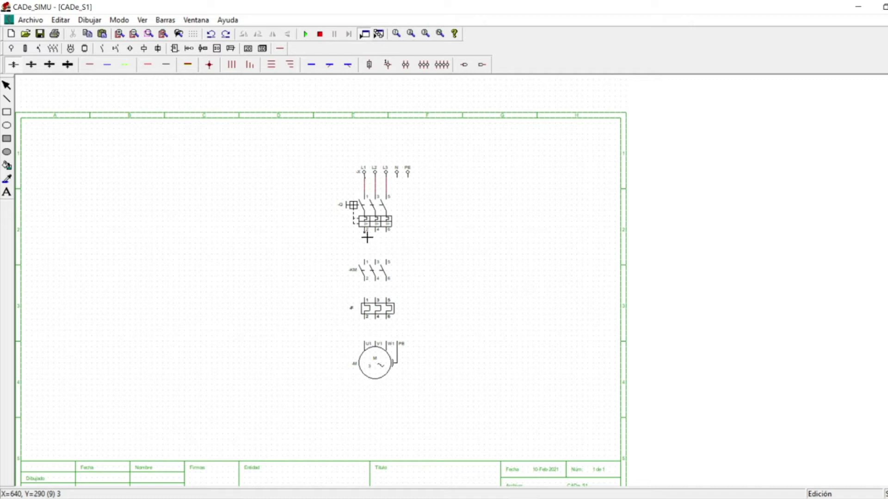
pyautogui.moveTo(366, 237); pyautogui.dragTo(366, 294)
pyautogui.click(366, 260)
pyautogui.click(367, 298)
pyautogui.click(366, 343)
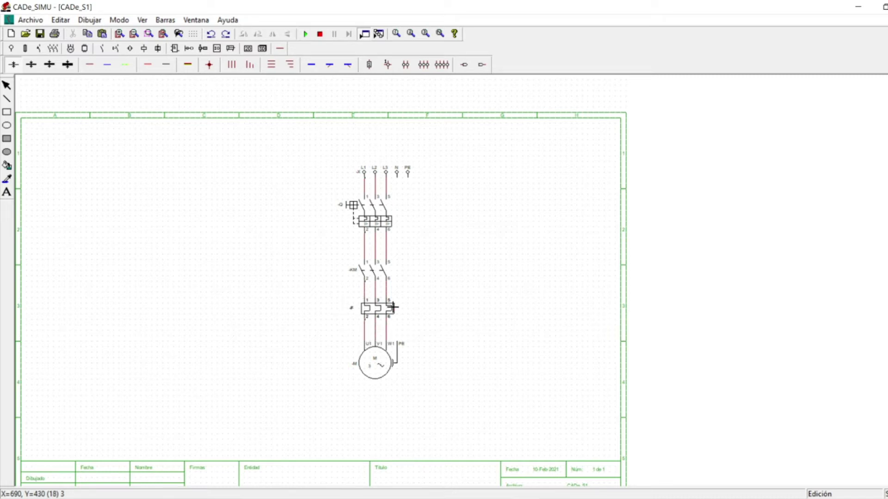
# Connect the supply's PE terminal to the motor's PE terminal with a protective earth wire.
pyautogui.click(131, 68)
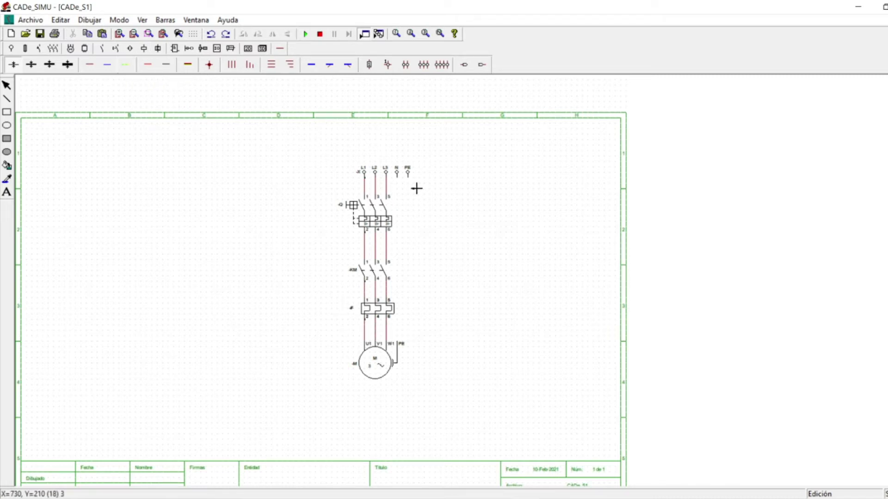
pyautogui.click(411, 182)
pyautogui.click(398, 343)
# Move the power supply higher on the sheet to leave more space above the circuit breaker.
pyautogui.doubleClick(364, 169)
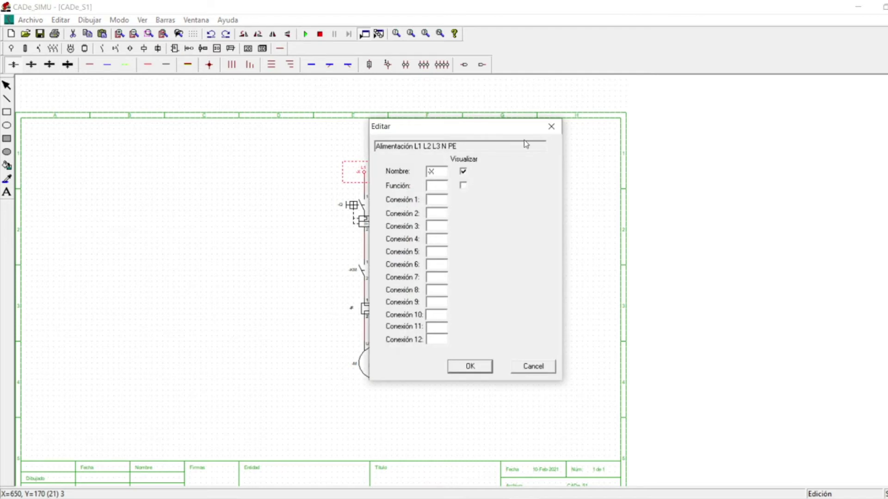
pyautogui.click(550, 127)
pyautogui.moveTo(390, 174); pyautogui.dragTo(387, 141)
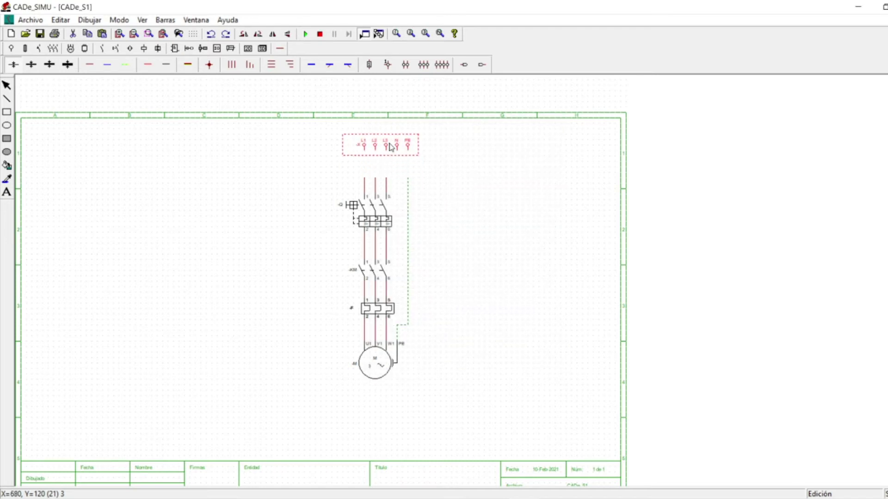
pyautogui.click(322, 189)
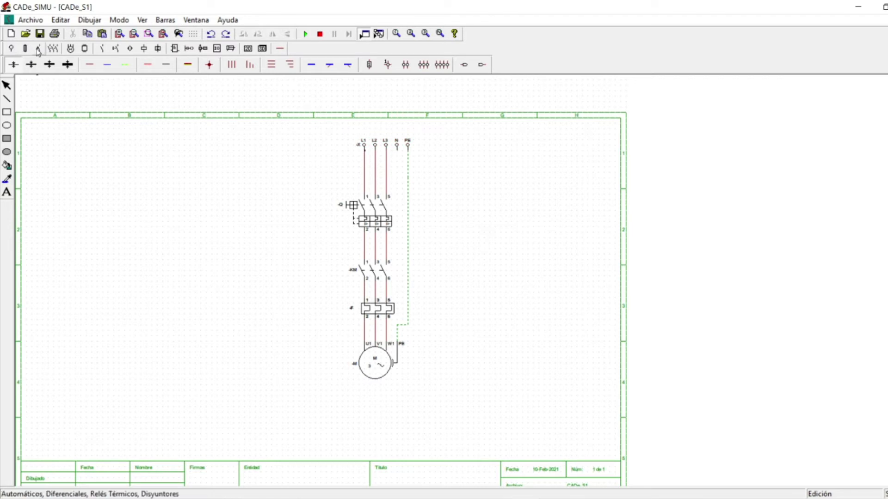
# Place a normally open thermal relay contact (97-98) in the free area beside the power circuit, level with the breaker.
pyautogui.click(149, 65)
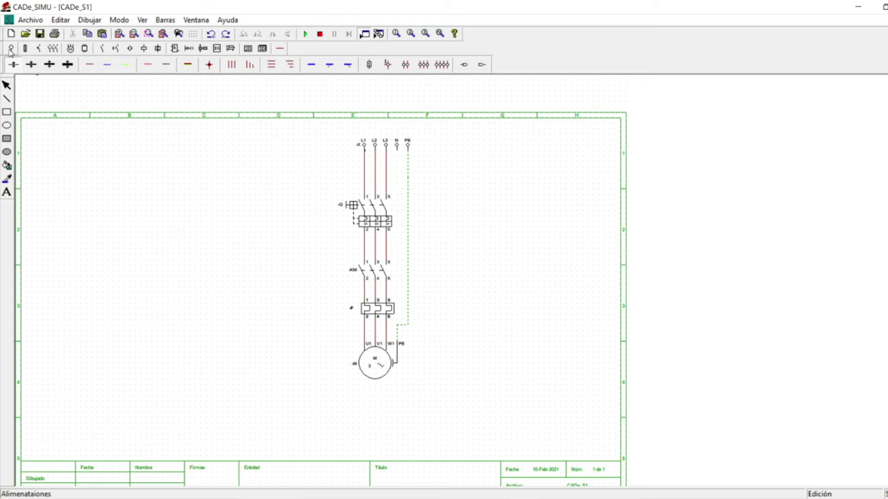
pyautogui.click(39, 48)
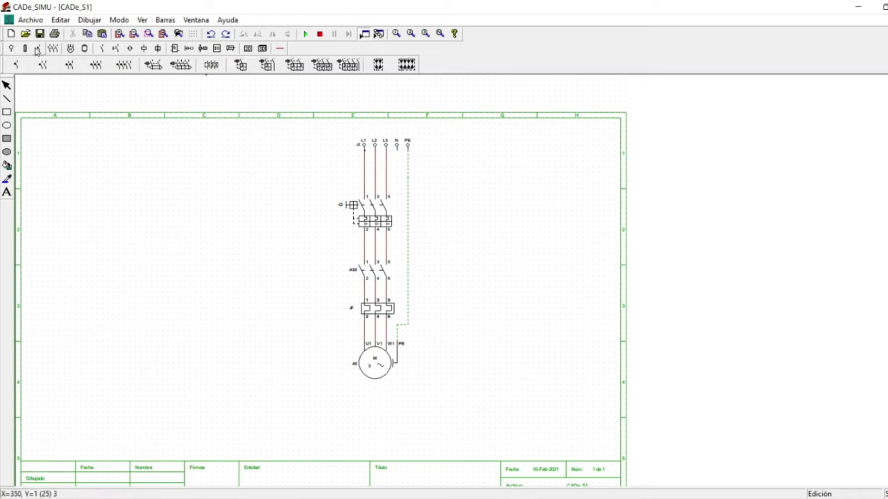
pyautogui.click(116, 48)
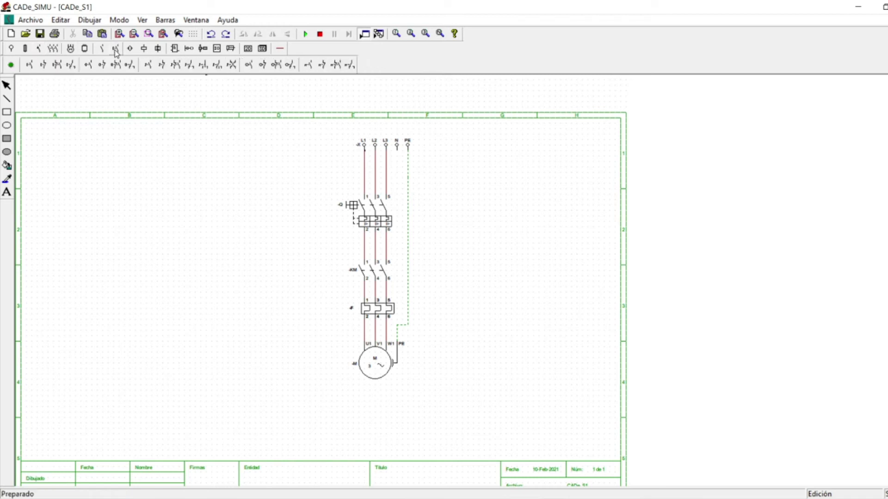
pyautogui.click(308, 65)
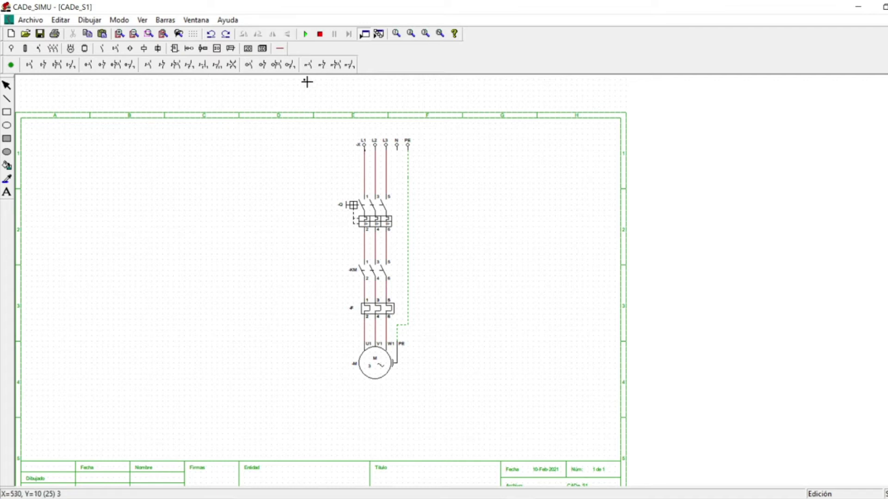
pyautogui.click(308, 66)
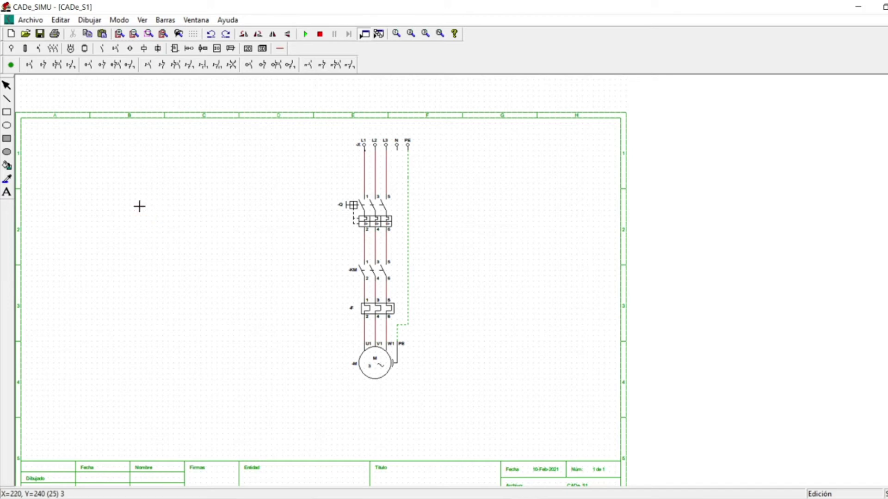
pyautogui.click(236, 213)
# Place a normally closed thermal relay contact (95-96) on the outer side of contact 97-98, at the same height.
pyautogui.click(323, 67)
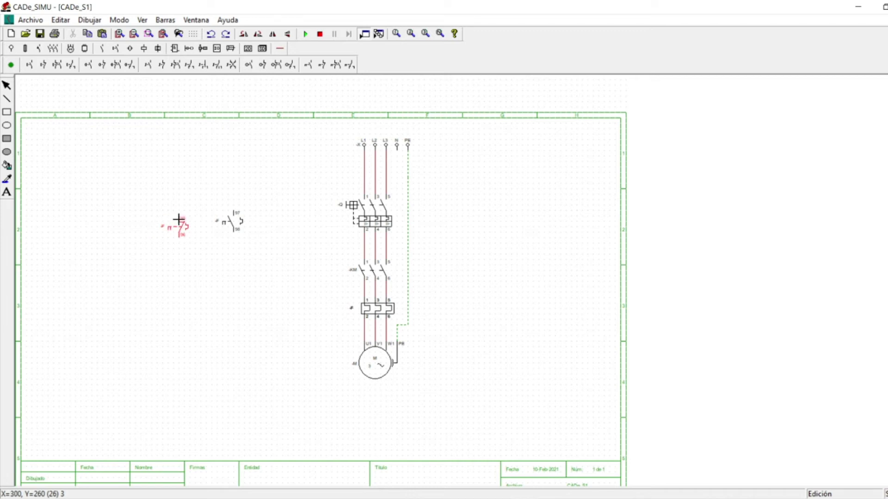
pyautogui.click(181, 214)
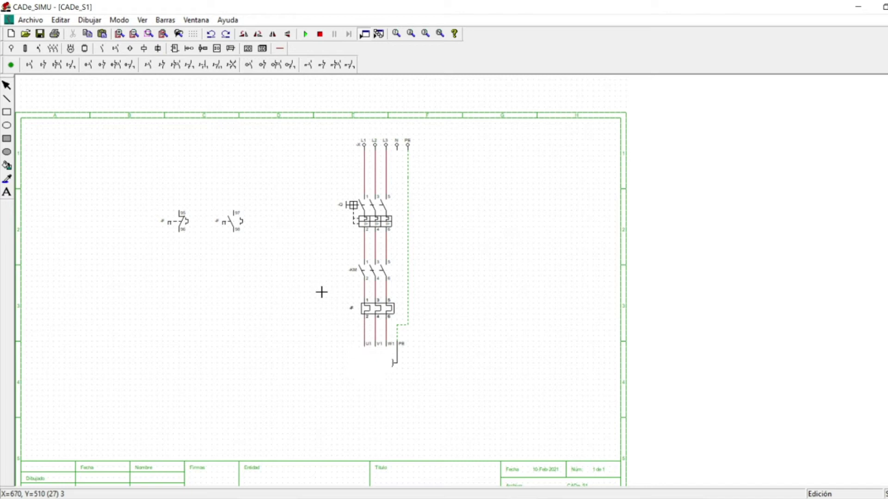
pyautogui.press('Escape')
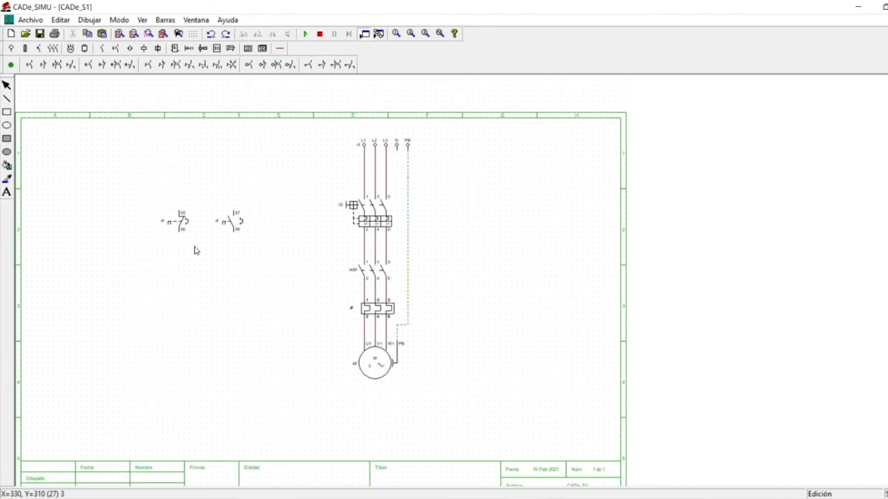
# Place a normally closed pushbutton below thermal contact 95-96 and a normally open pushbutton beneath it.
pyautogui.click(43, 68)
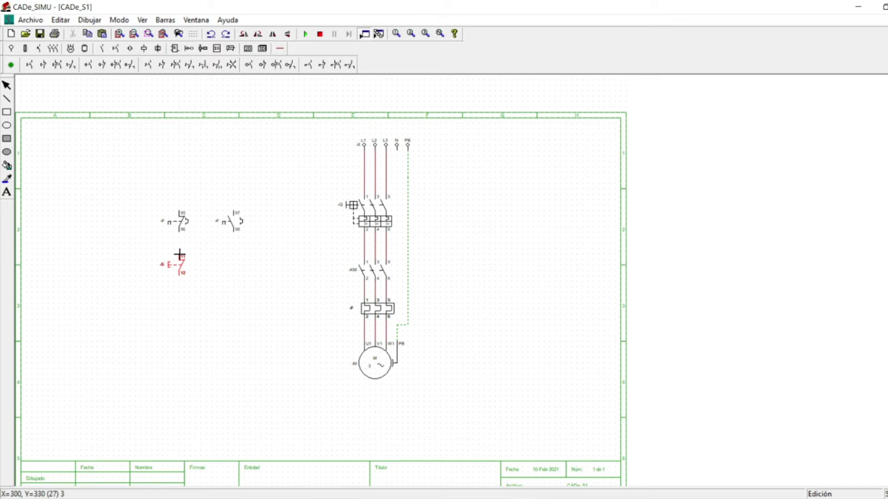
pyautogui.click(180, 254)
pyautogui.click(175, 264)
pyautogui.click(31, 66)
pyautogui.click(181, 308)
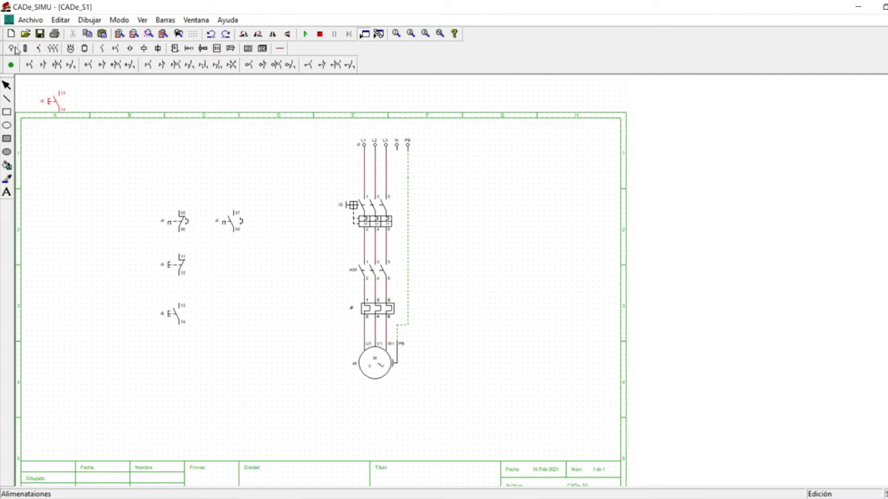
# Place a contactor coil (A1-A2) below the normally open pushbutton, aligned with the control contacts.
pyautogui.click(144, 49)
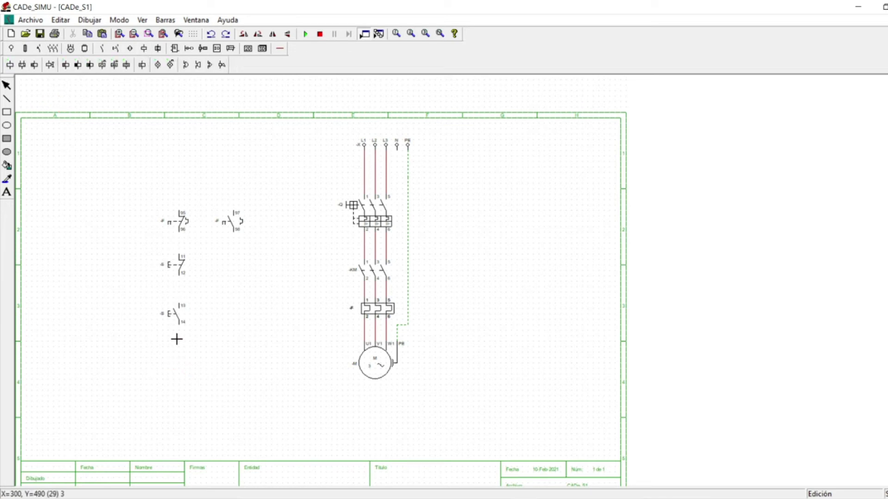
pyautogui.click(10, 67)
pyautogui.click(180, 346)
pyautogui.rightClick(187, 360)
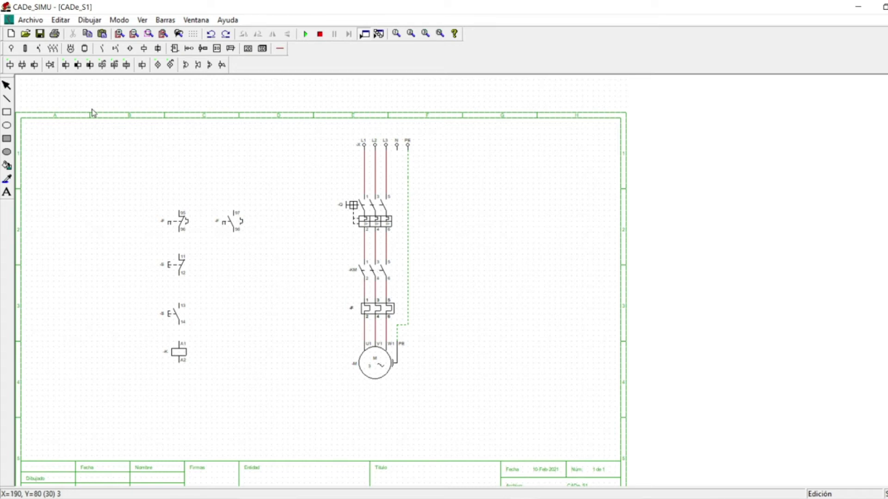
# Wire contact 95-96, both pushbuttons and the coil's A1 in series with phase wire, and connect terminal 95 to L1.
pyautogui.click(281, 49)
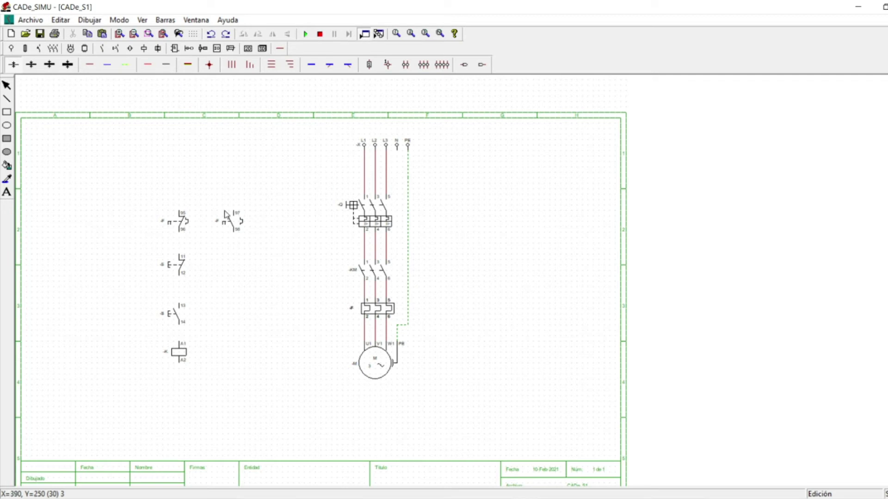
pyautogui.click(90, 65)
pyautogui.moveTo(180, 230); pyautogui.dragTo(179, 343)
pyautogui.moveTo(180, 212)
pyautogui.mouseDown()
pyautogui.moveTo(179, 174)
pyautogui.moveTo(365, 166)
pyautogui.mouseUp()
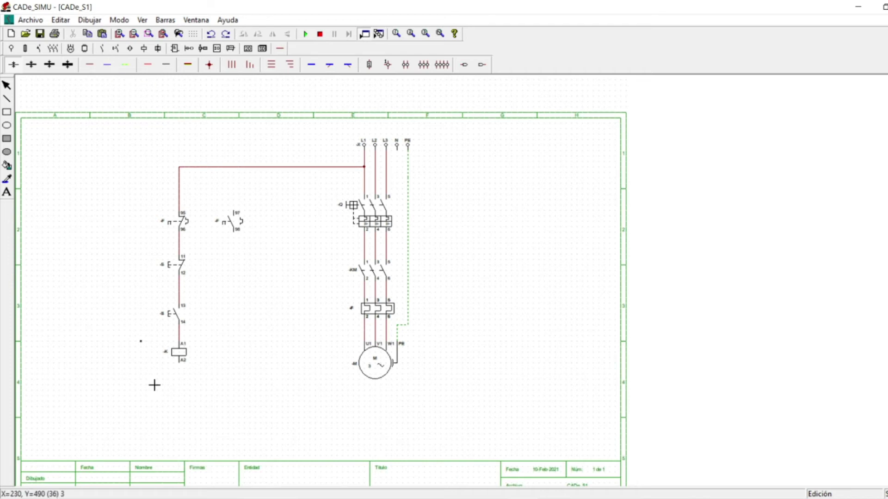
# Wire the coil's A2 terminal to supply terminal N with neutral wire, routed around the power circuit.
pyautogui.moveTo(180, 363); pyautogui.dragTo(400, 153)
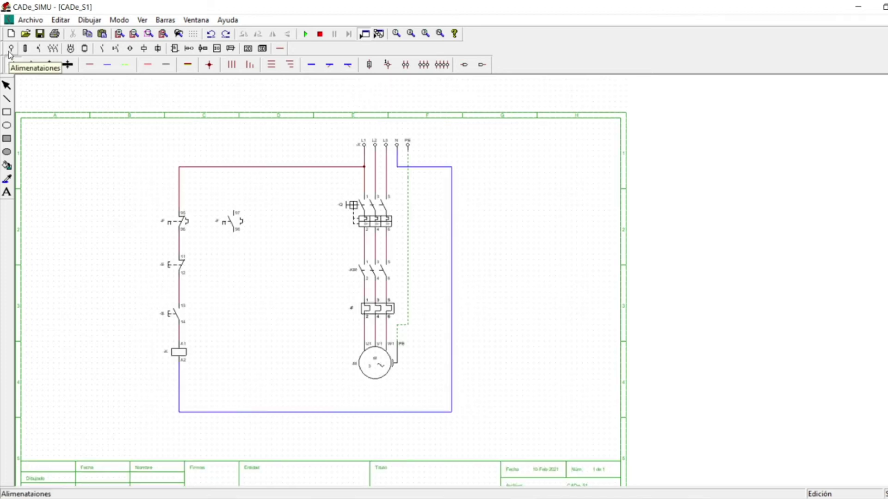
# Name the normally closed pushbutton "paro" and the normally open pushbutton "inici".
pyautogui.doubleClick(182, 267)
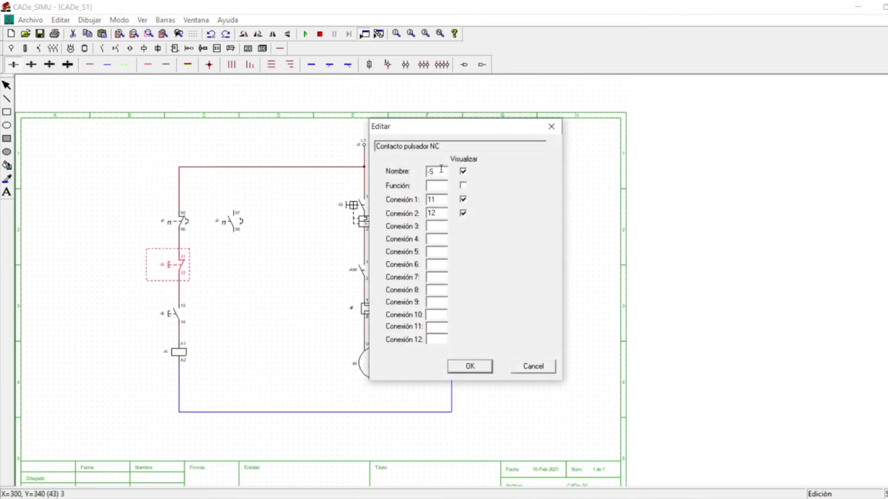
pyautogui.moveTo(440, 171); pyautogui.dragTo(330, 176)
pyautogui.write('paro')
pyautogui.press('Return')
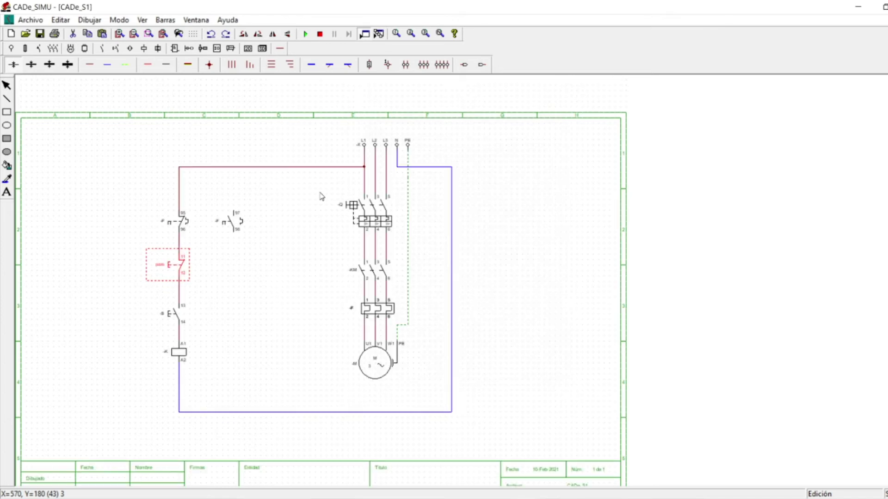
pyautogui.doubleClick(178, 313)
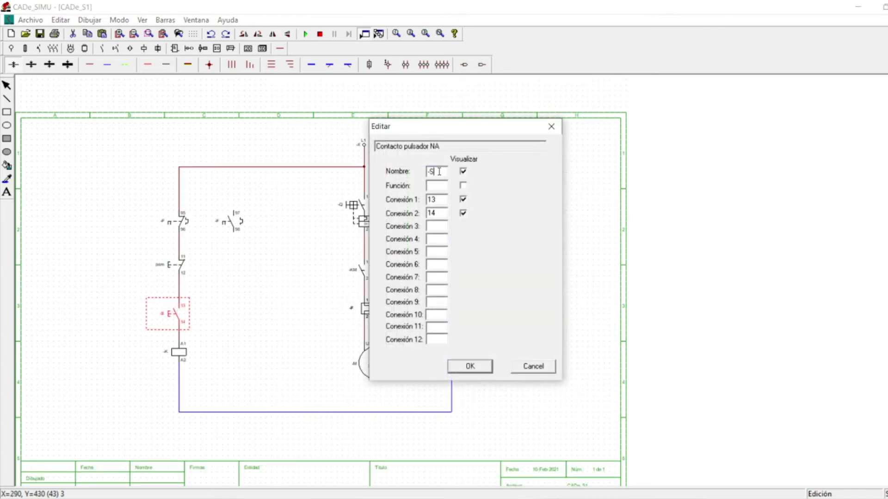
pyautogui.write('inici')
pyautogui.click(487, 369)
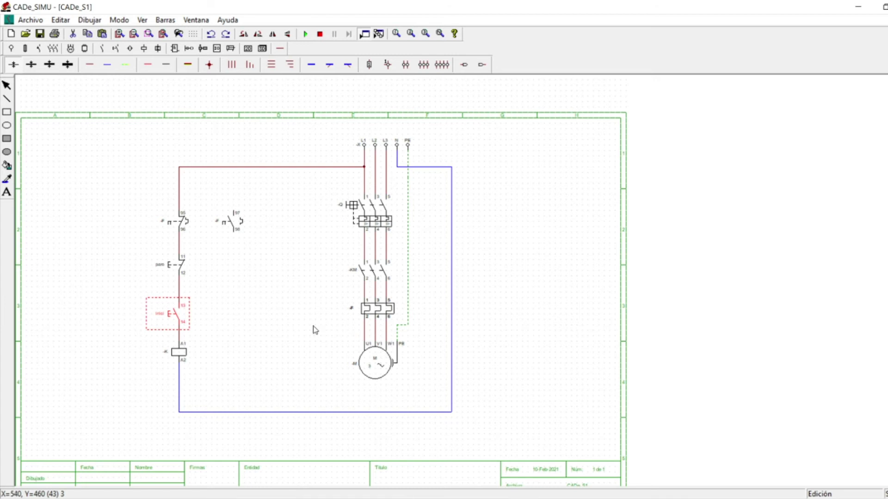
# Name both the contactor coil and the three-pole main contactor "k1" so that they are linked.
pyautogui.doubleClick(180, 351)
pyautogui.doubleClick(439, 174)
pyautogui.write('k1')
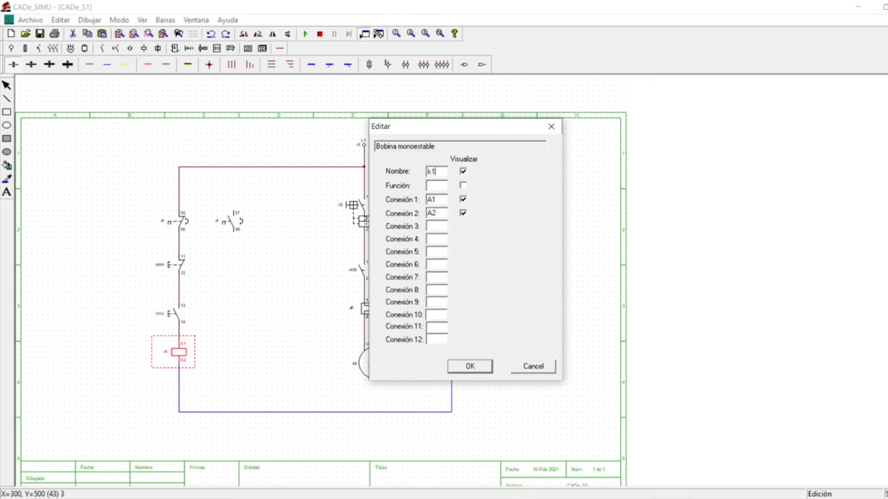
pyautogui.press('Return')
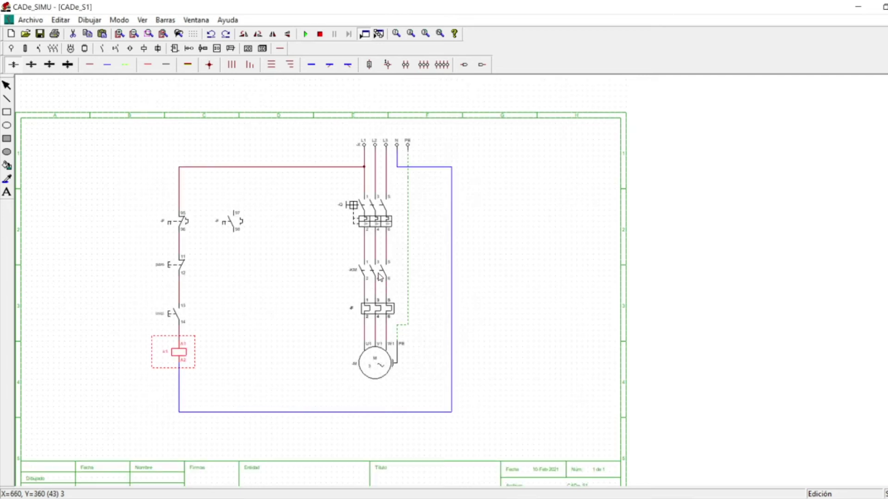
pyautogui.doubleClick(380, 278)
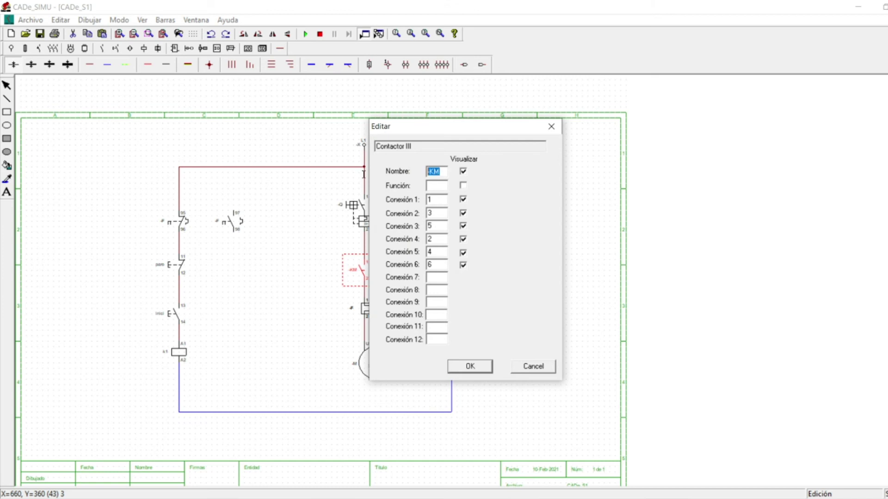
pyautogui.write('k')
pyautogui.press('Return')
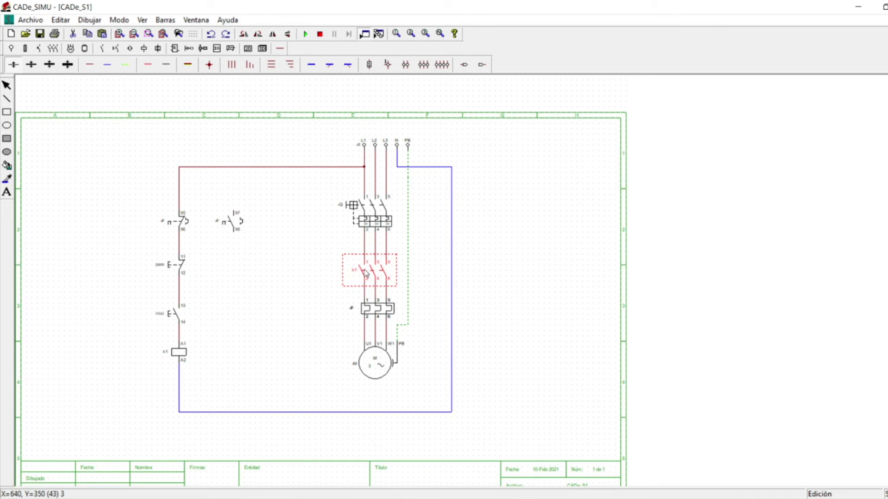
# Simulate the circuit, closing breaker Q and operating the start pushbutton to test the motor, and end the simulation.
pyautogui.click(305, 33)
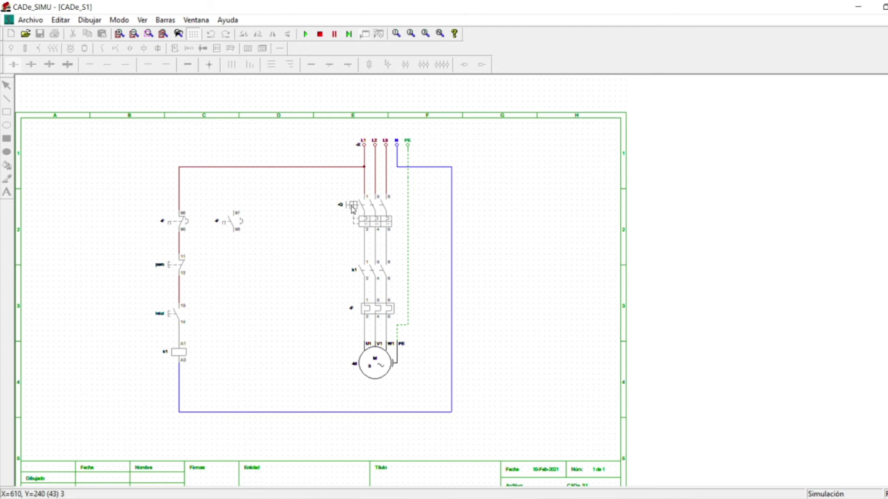
pyautogui.click(352, 209)
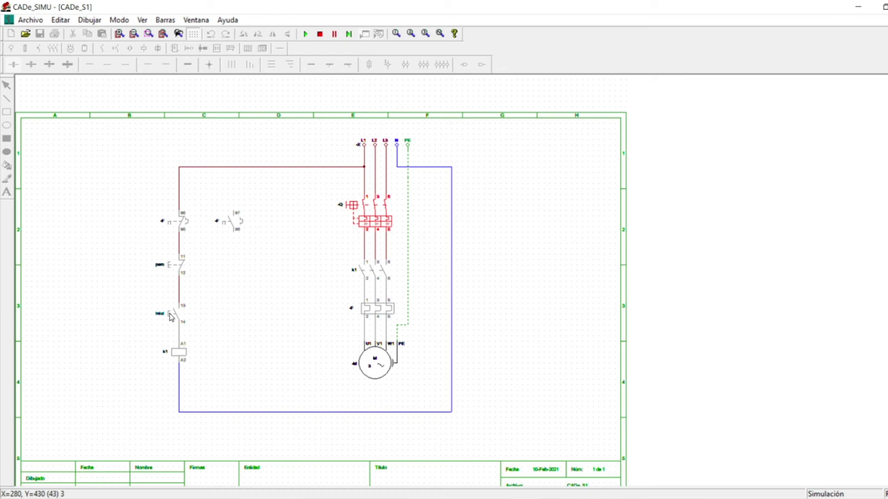
pyautogui.click(172, 317)
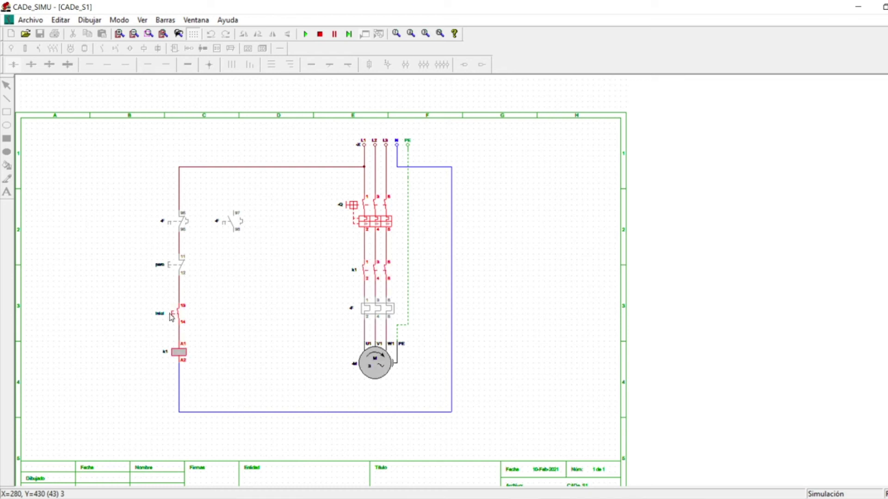
pyautogui.click(172, 318)
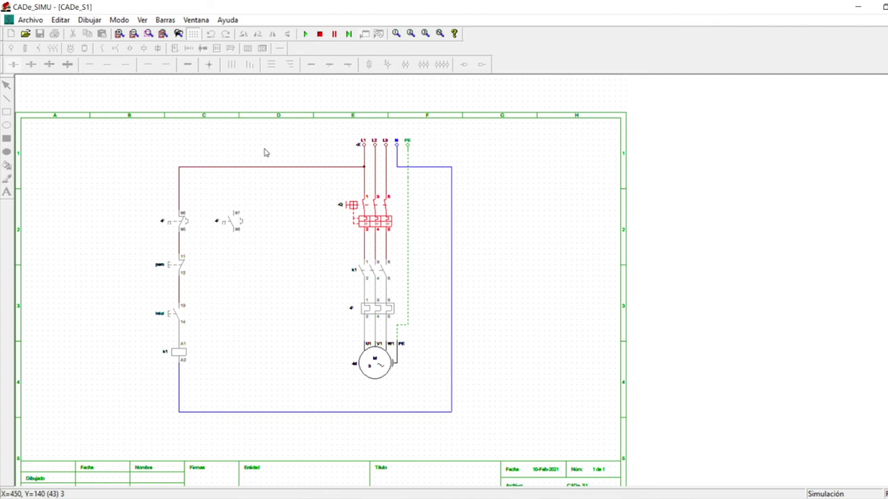
pyautogui.click(319, 34)
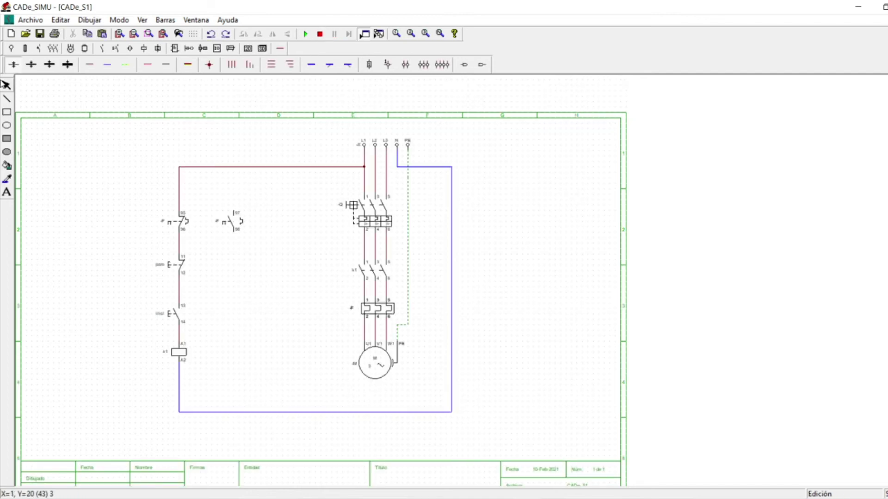
# Place a normally open auxiliary contact (13-14) beside the start pushbutton, at the same height.
pyautogui.click(99, 48)
pyautogui.click(11, 68)
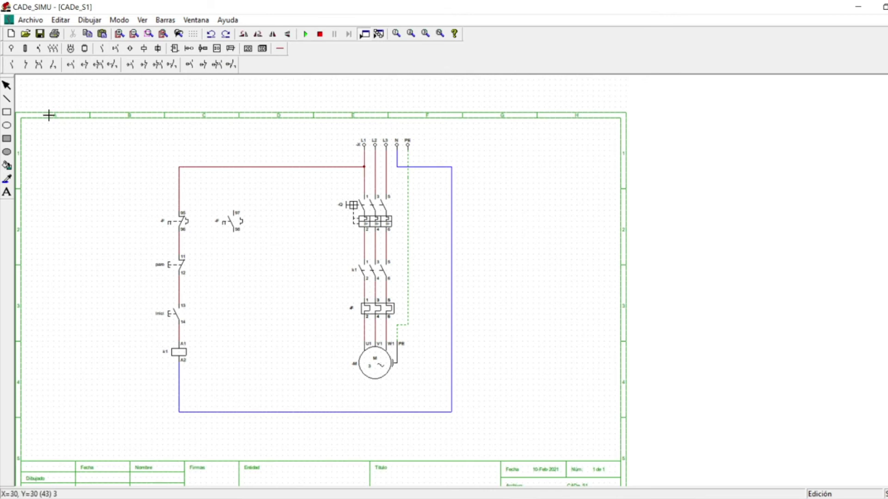
pyautogui.click(218, 305)
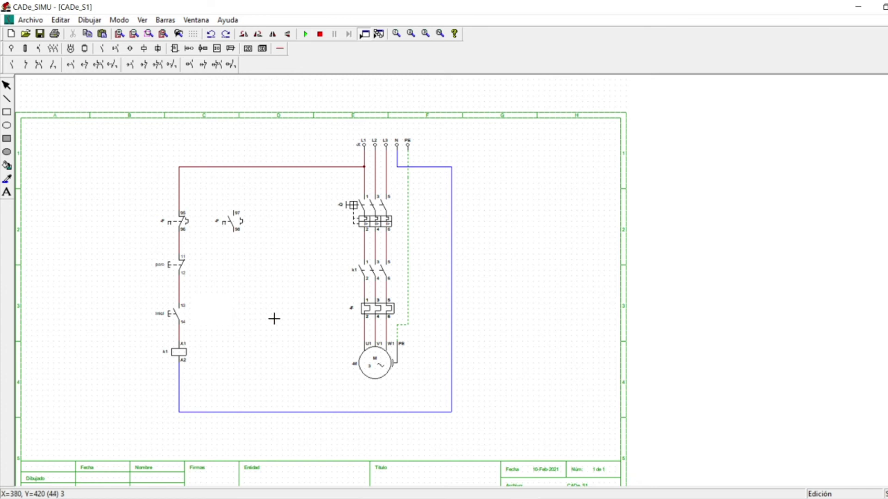
pyautogui.rightClick(298, 325)
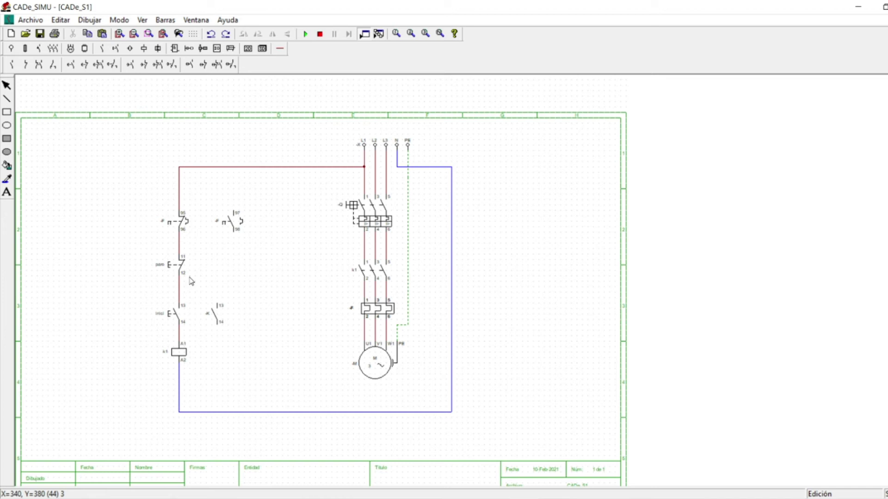
# Wire the auxiliary contact in parallel with the start pushbutton using phase wire above and below it.
pyautogui.click(280, 49)
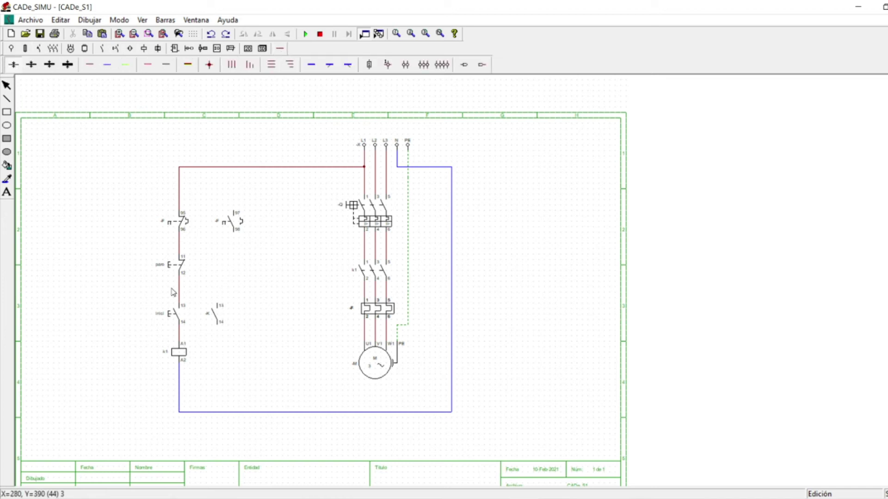
pyautogui.click(90, 65)
pyautogui.moveTo(219, 301); pyautogui.dragTo(179, 286)
pyautogui.moveTo(219, 332); pyautogui.dragTo(176, 331)
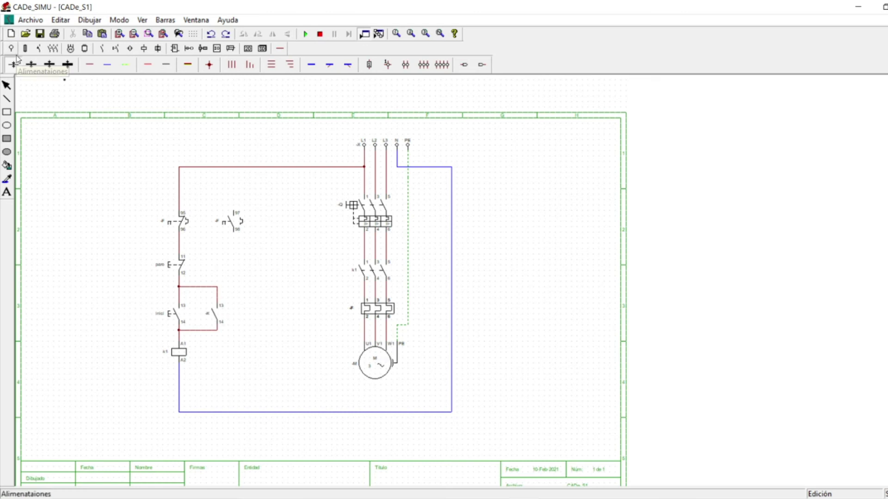
# Name the auxiliary contact "k1" to link it to the contactor coil.
pyautogui.doubleClick(211, 319)
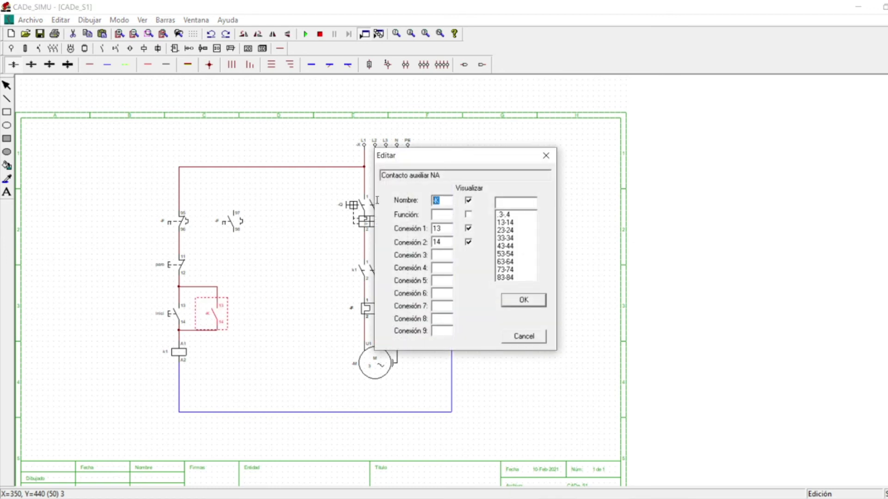
pyautogui.write('k1')
pyautogui.press('Return')
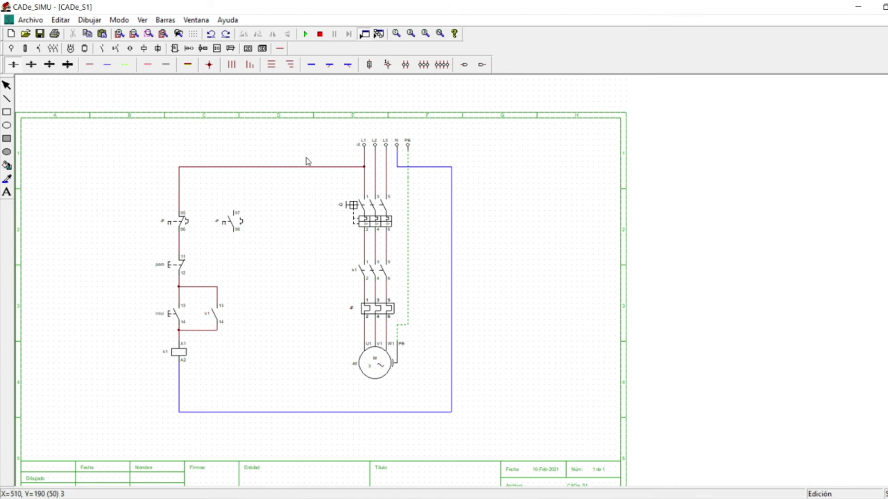
# Simulate the latching circuit by closing breaker Q, starting and stopping the motor with the pushbuttons, and end the simulation.
pyautogui.click(305, 34)
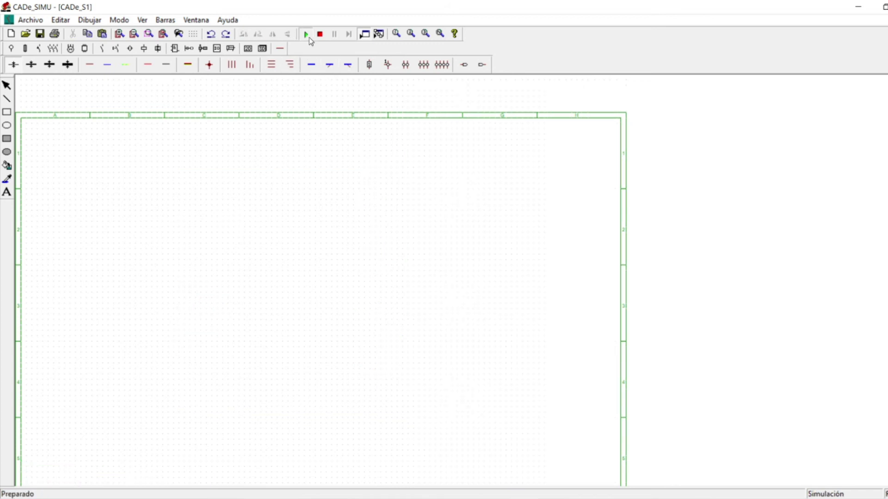
pyautogui.click(353, 208)
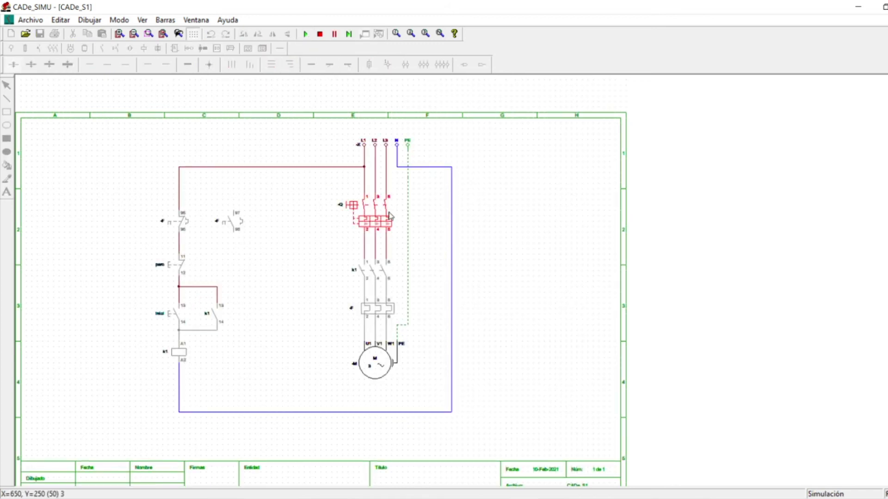
pyautogui.click(174, 317)
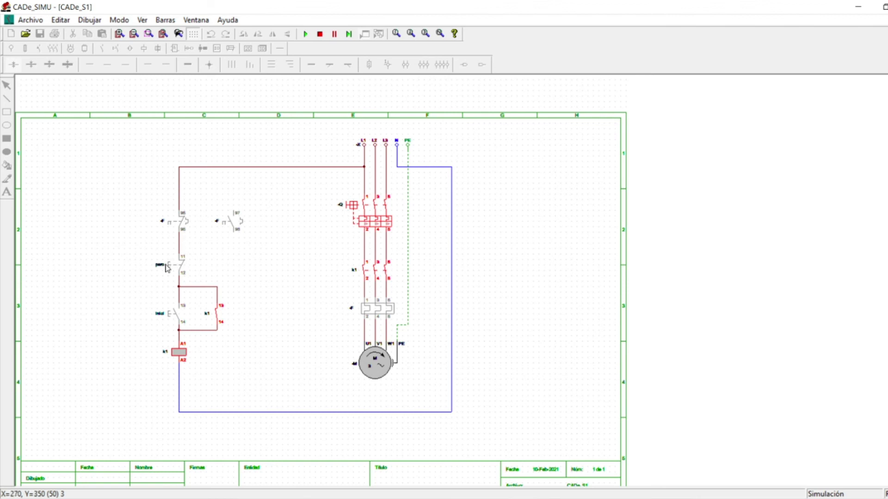
pyautogui.click(168, 268)
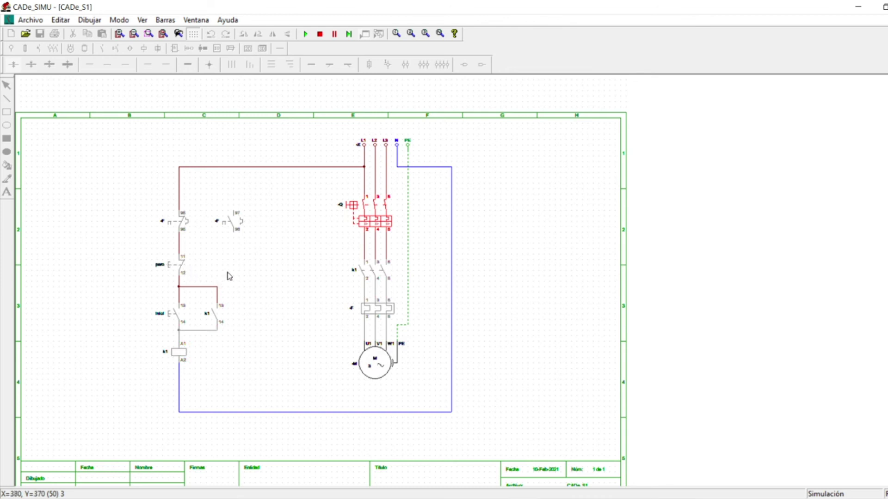
pyautogui.click(319, 35)
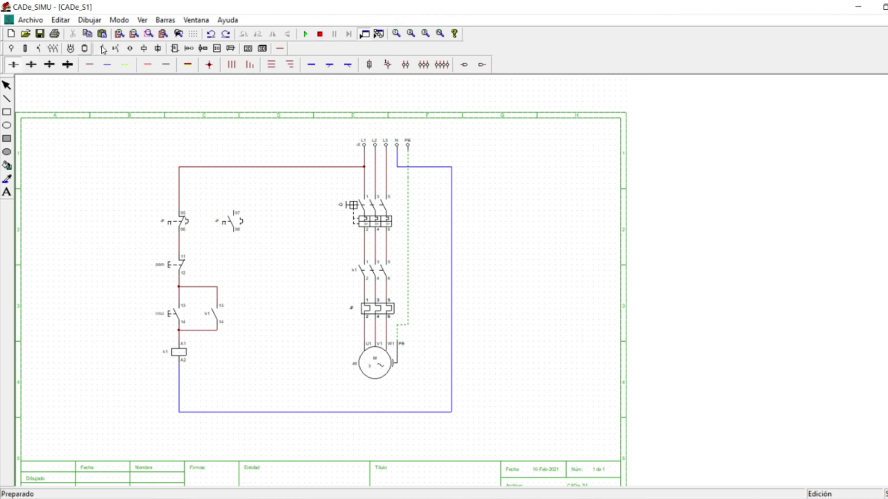
# Place a signal lamp (X1-X2) directly below thermal relay contact 97-98.
pyautogui.click(144, 49)
pyautogui.click(157, 65)
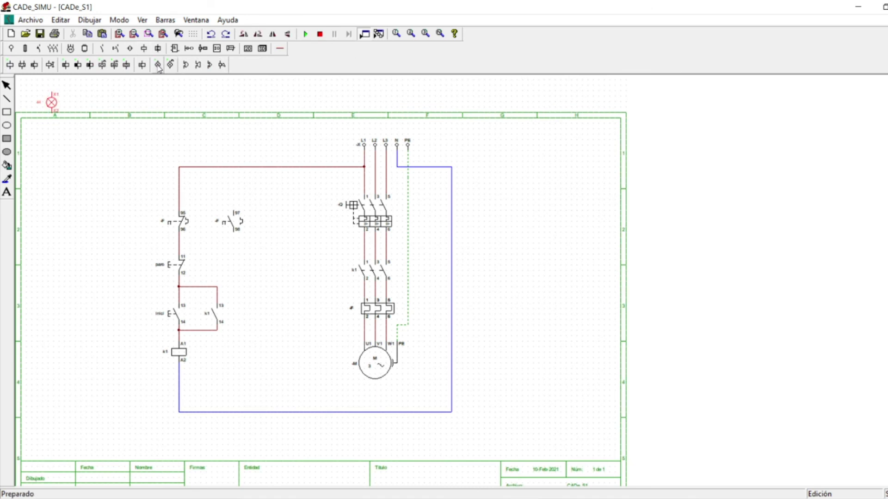
pyautogui.click(237, 253)
pyautogui.press('Escape')
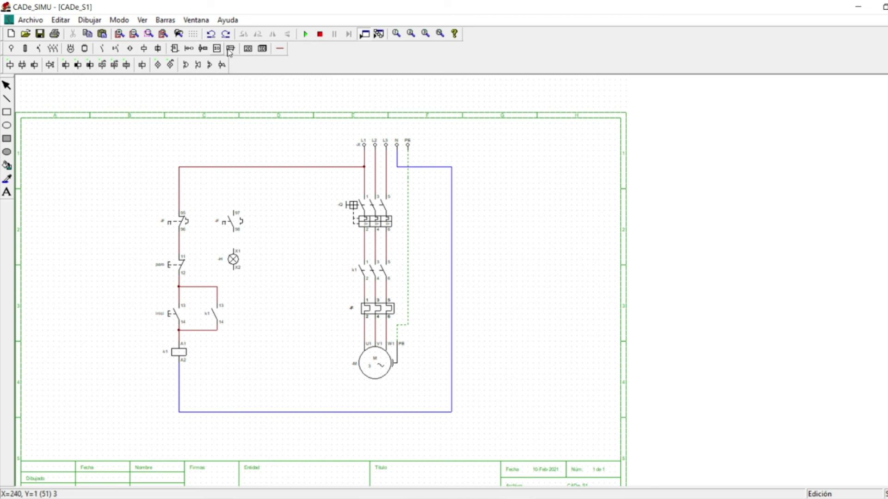
# Wire contact 97-98 and the lamp in series between the L1 control line and the neutral line.
pyautogui.click(280, 48)
pyautogui.click(90, 64)
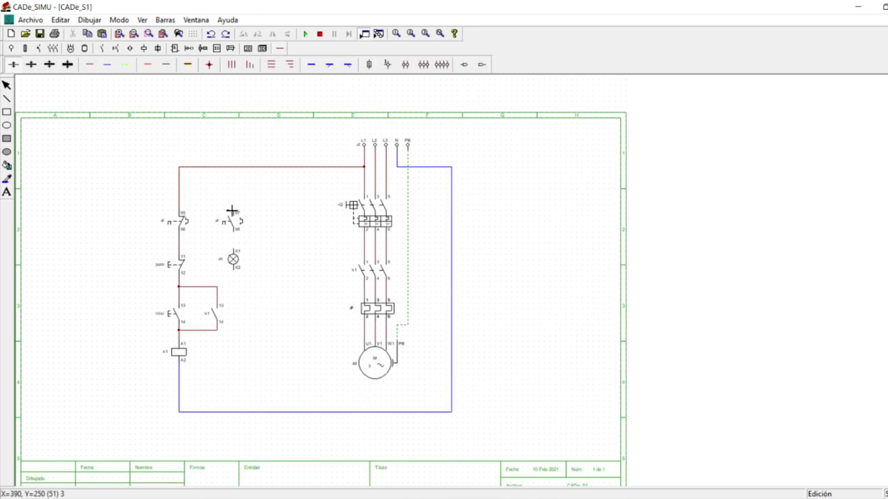
pyautogui.moveTo(234, 213); pyautogui.dragTo(234, 167)
pyautogui.moveTo(236, 236); pyautogui.dragTo(233, 252)
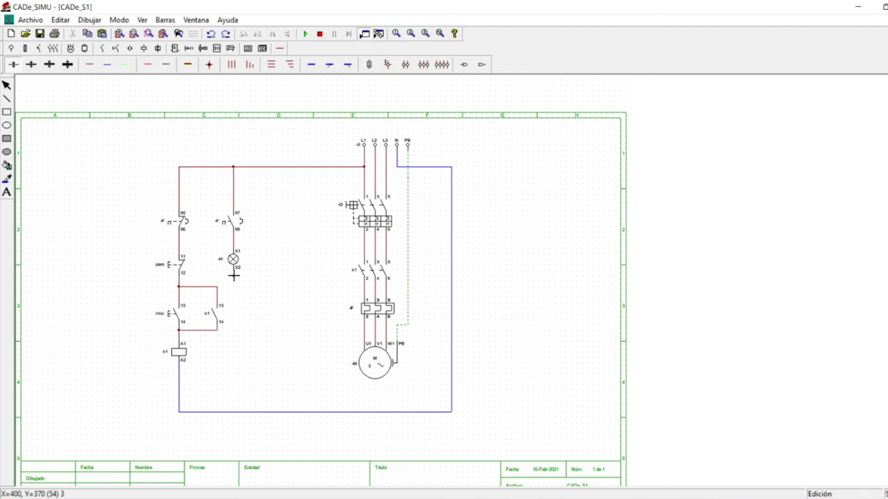
pyautogui.moveTo(237, 284); pyautogui.dragTo(242, 414)
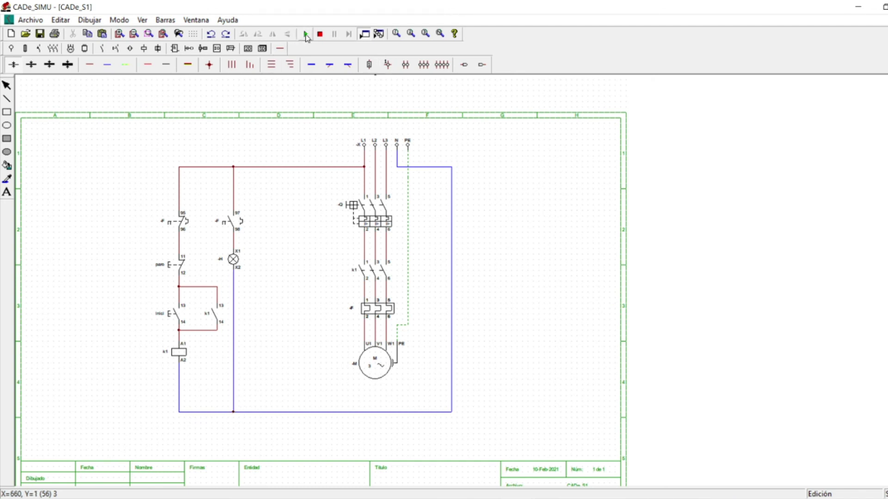
# Simulate an overload by closing breaker Q, starting the motor and tripping the thermal relay, and end the simulation.
pyautogui.click(305, 33)
pyautogui.click(354, 206)
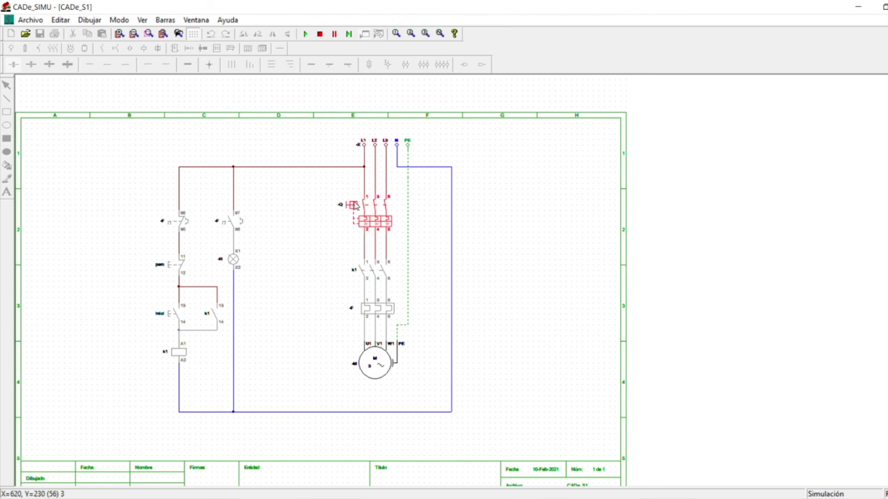
pyautogui.click(175, 319)
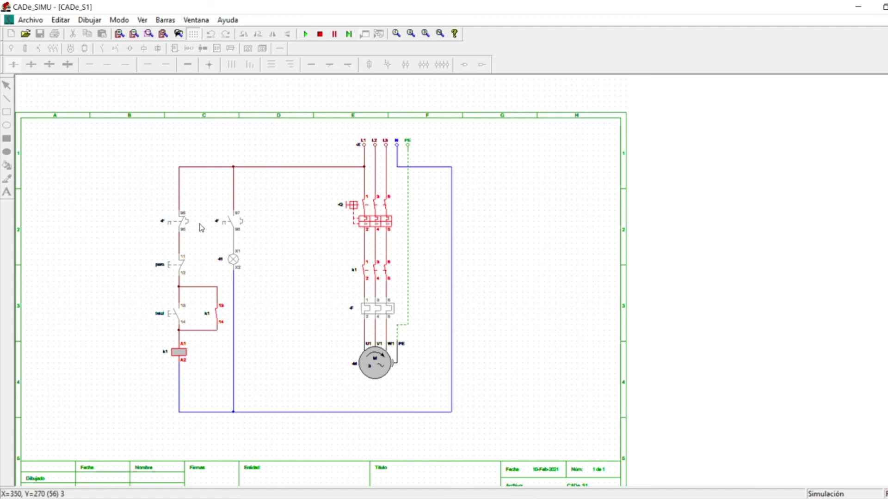
pyautogui.click(380, 313)
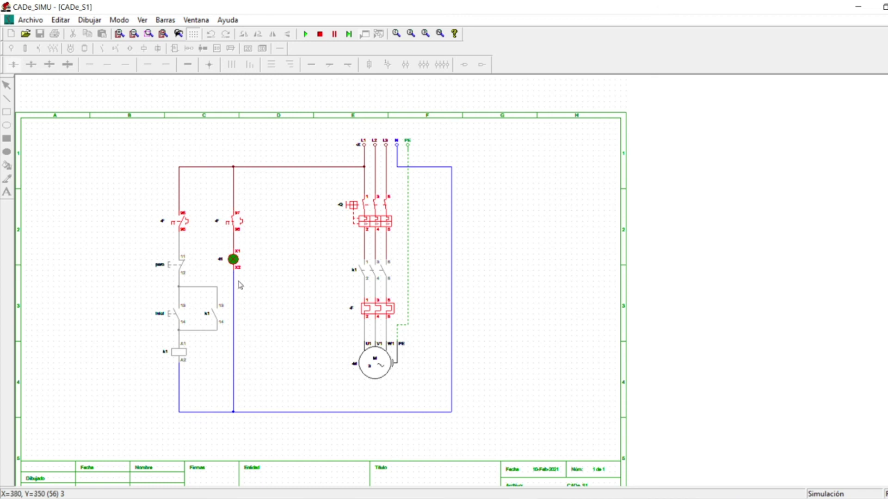
pyautogui.click(319, 34)
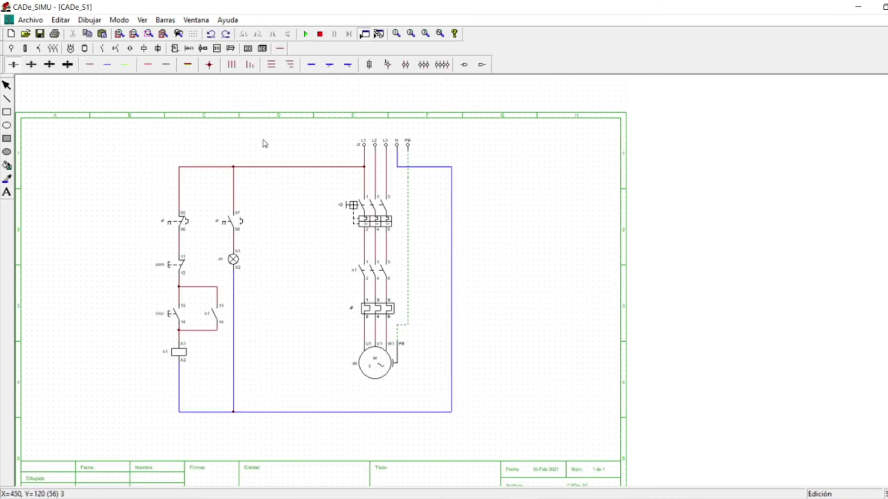